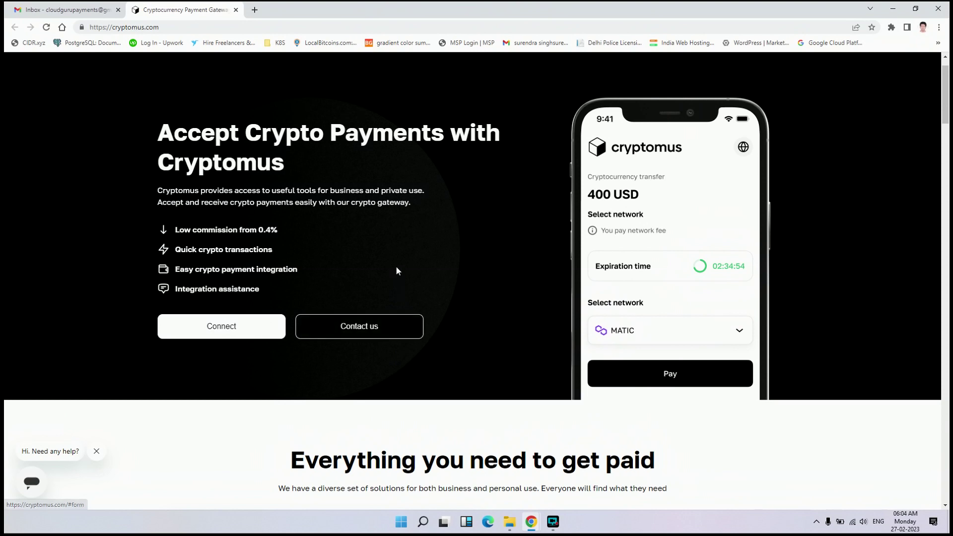
scroll(396, 268, "down", 2)
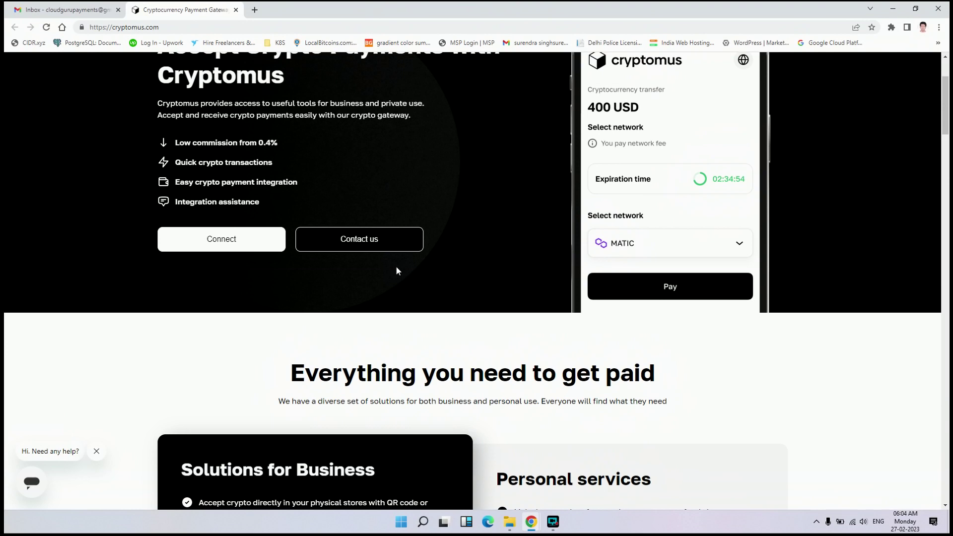
scroll(397, 270, "up", 2)
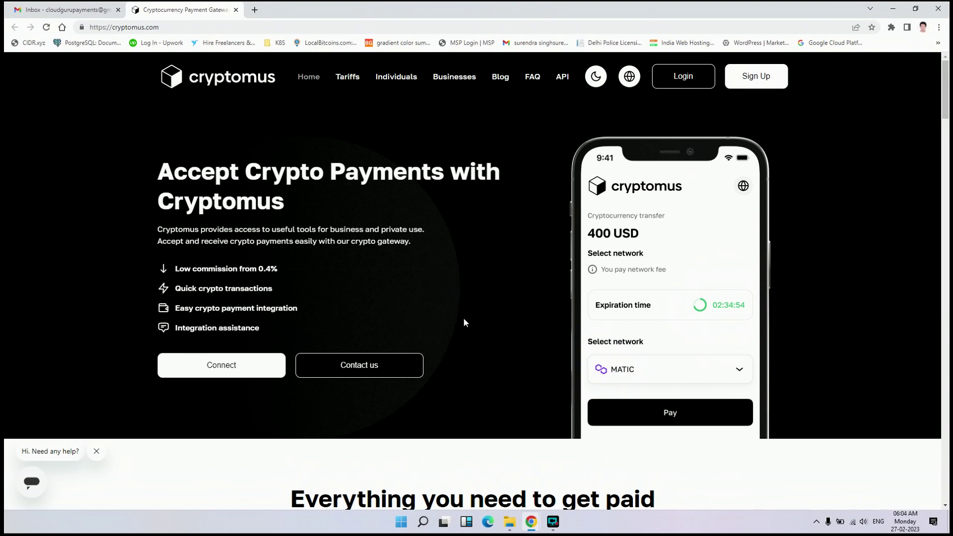
scroll(464, 322, "down", 2)
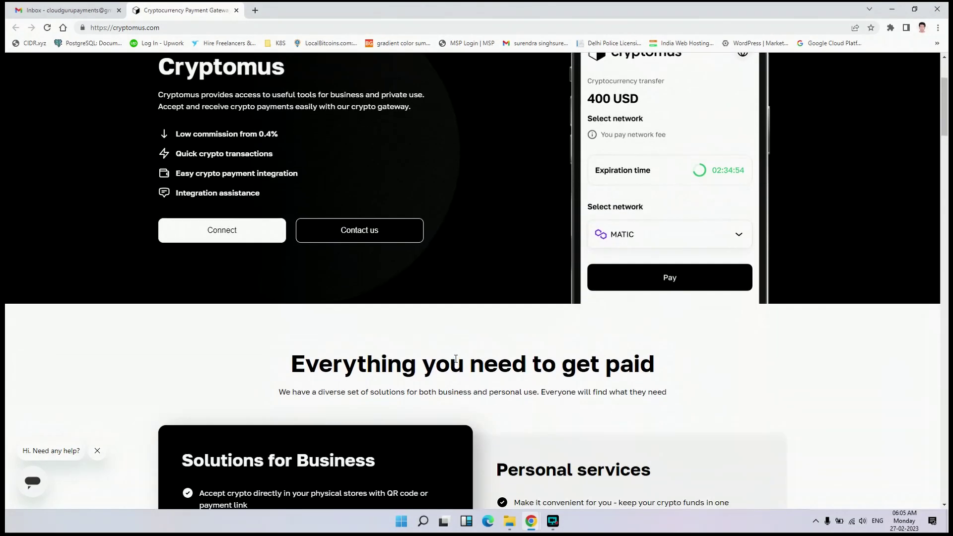
scroll(463, 322, "down", 2)
scroll(455, 361, "down", 3)
scroll(455, 363, "up", 1)
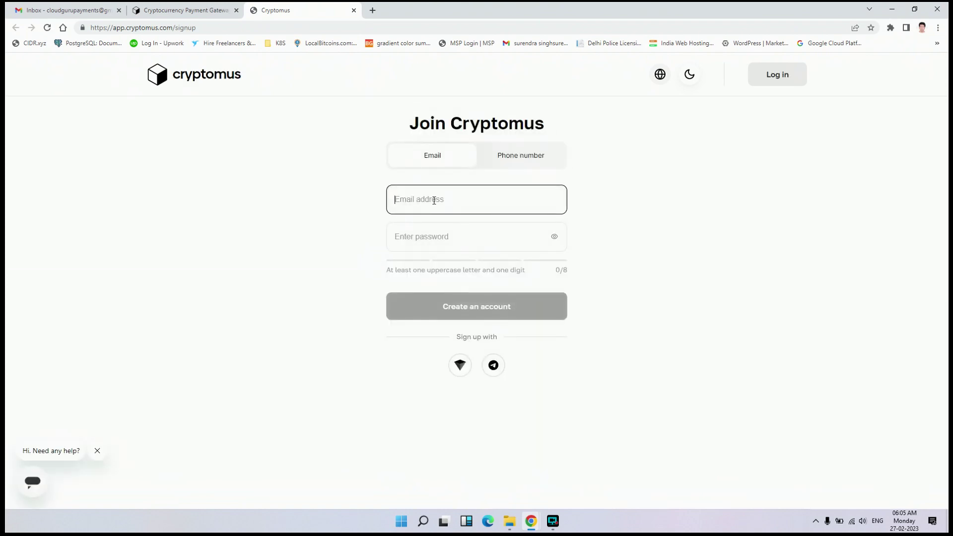
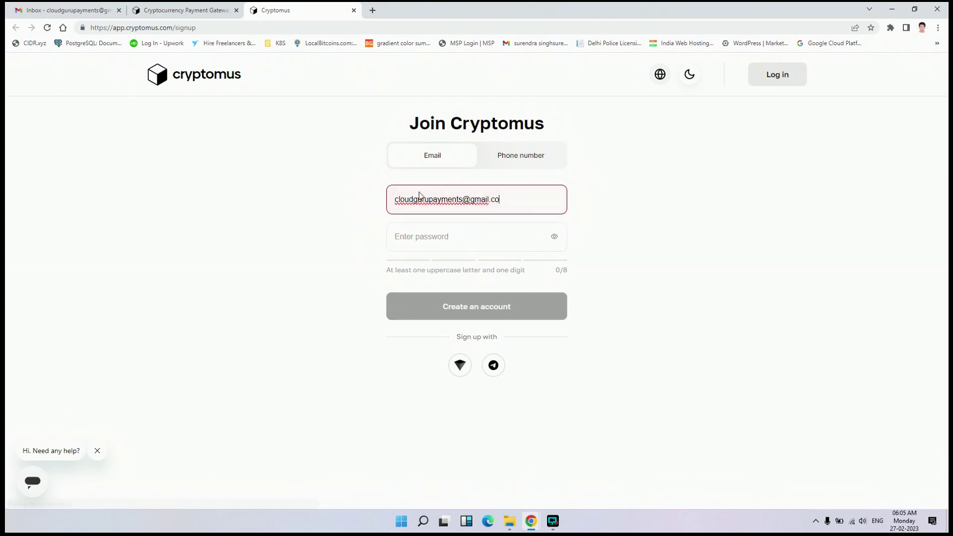
Correct the email typo, re-enter the password, submit sign-up, and switch to Gmail
key("BackSpace")
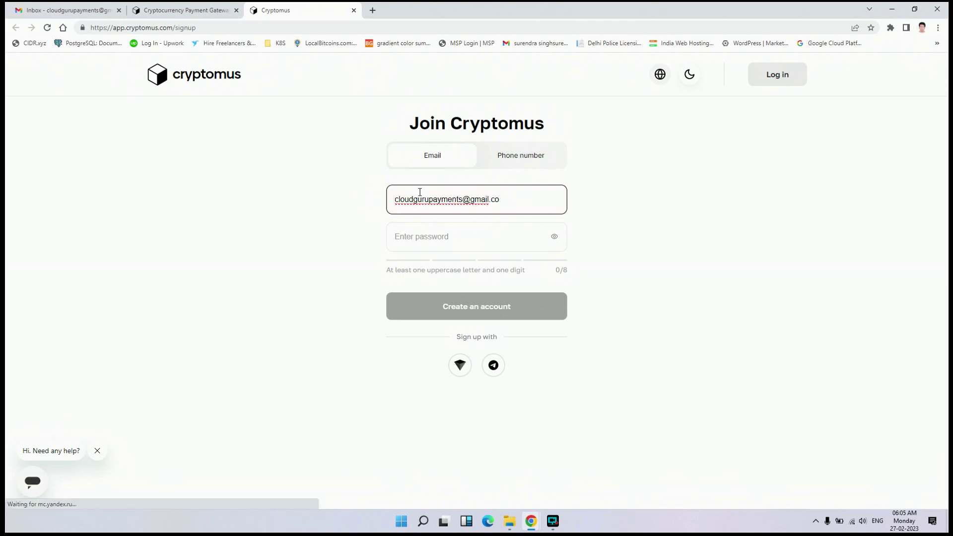
type("m")
key("Tab")
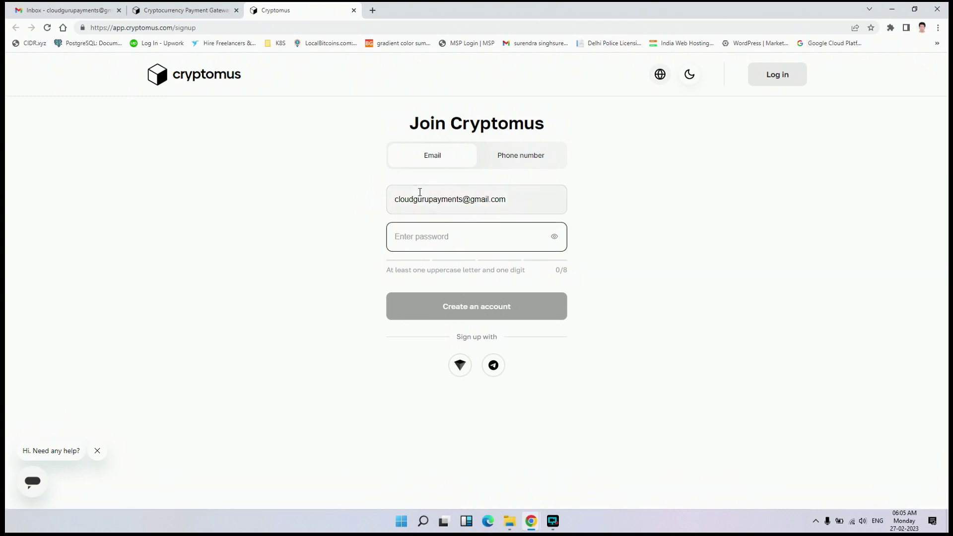
type("******")
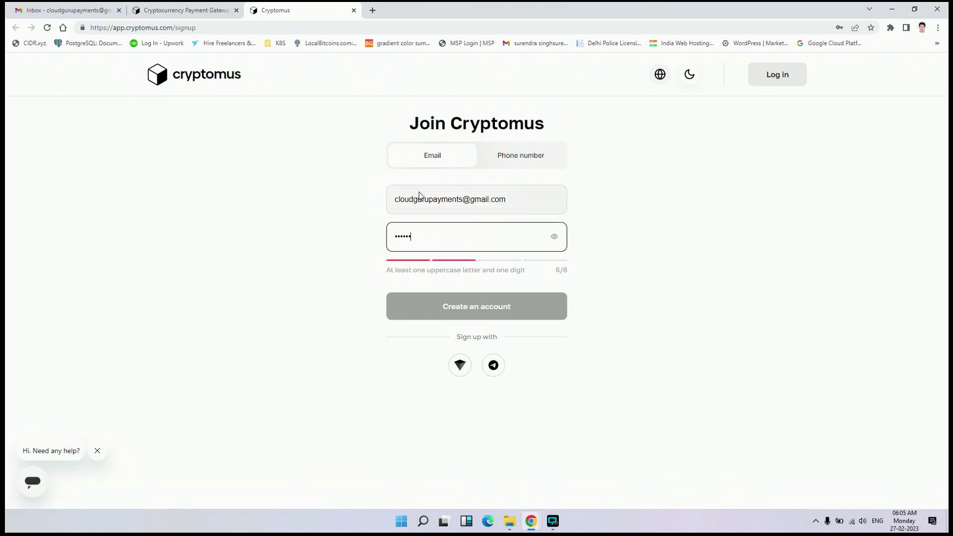
type("***")
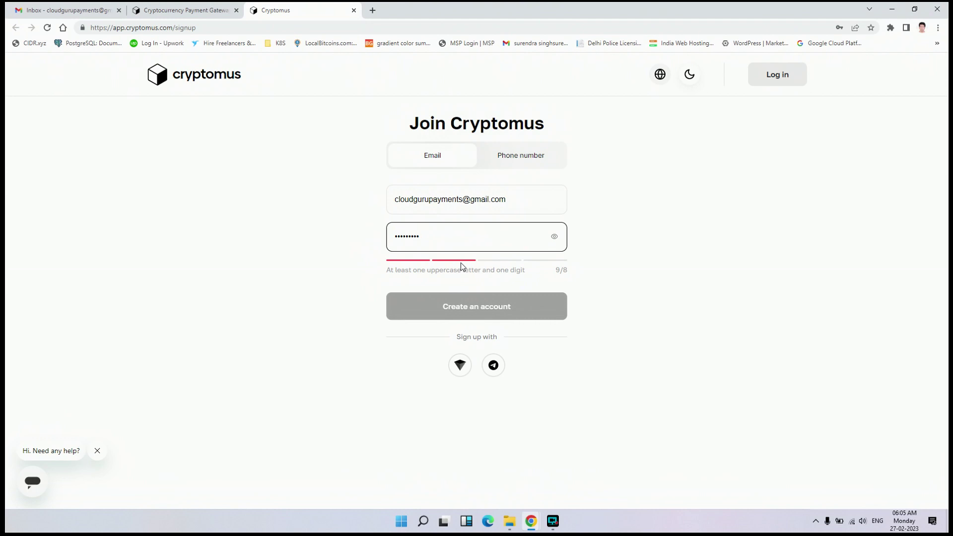
type("*")
key("BackSpace")
key("BackSpace")
key("BackSpace")
key("BackSpace")
key("BackSpace")
type("****")
type("****")
type("**")
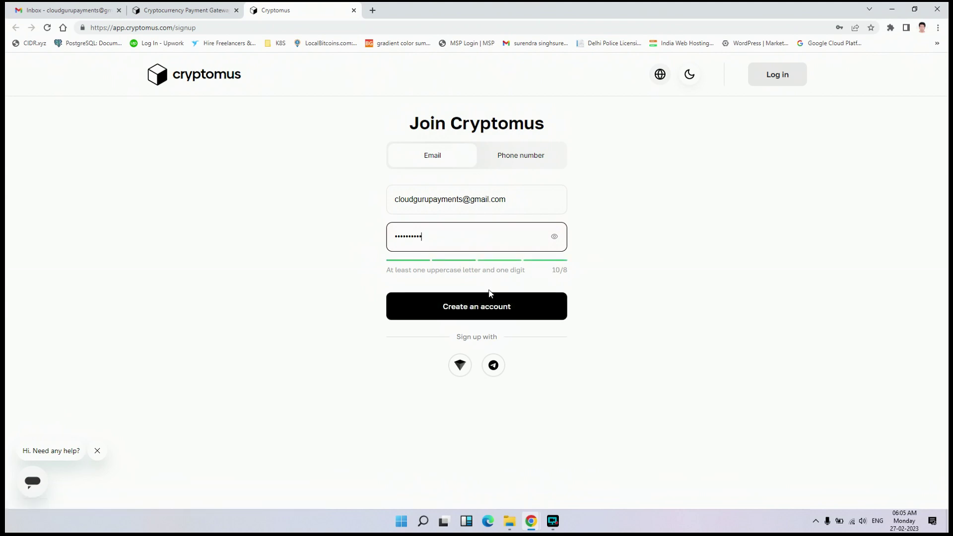
left_click(497, 305)
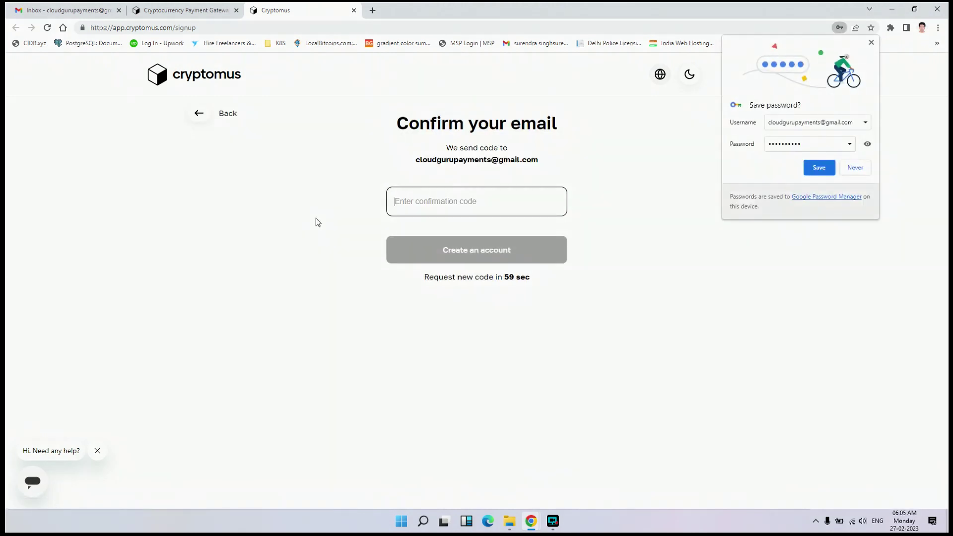
left_click(89, 9)
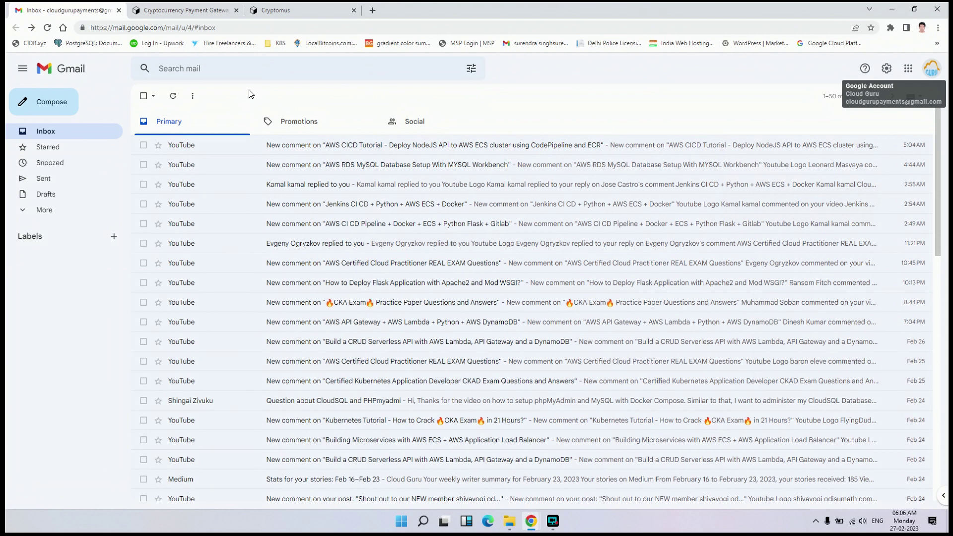
left_click(174, 96)
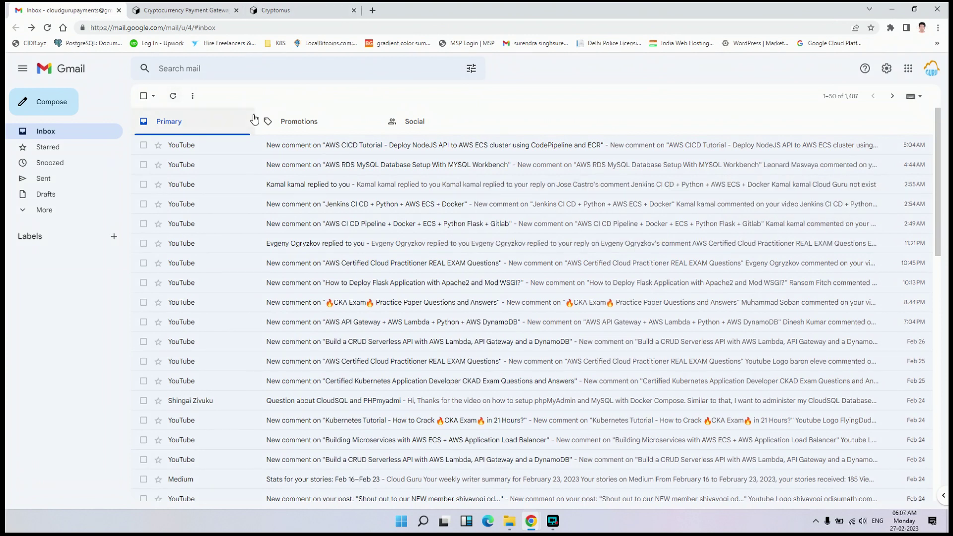
left_click(69, 211)
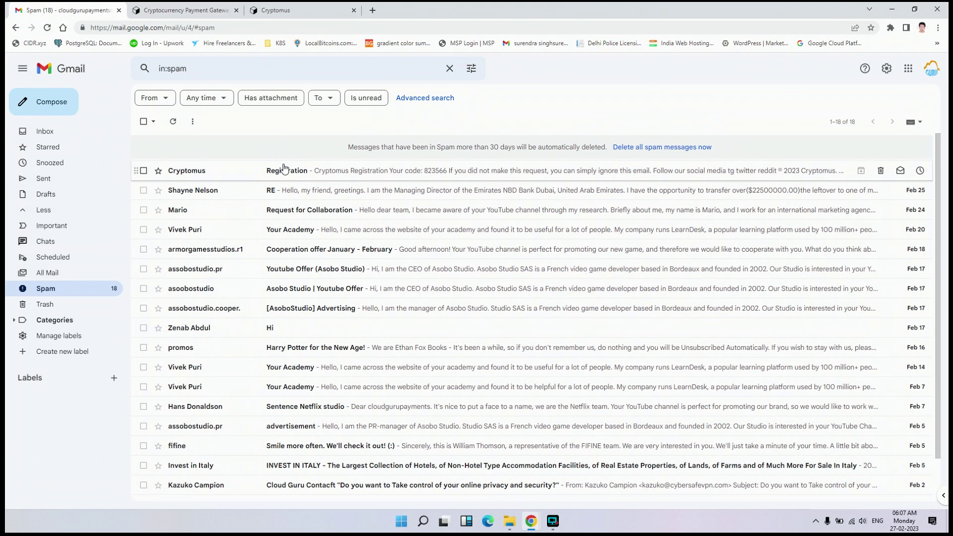
left_click(284, 168)
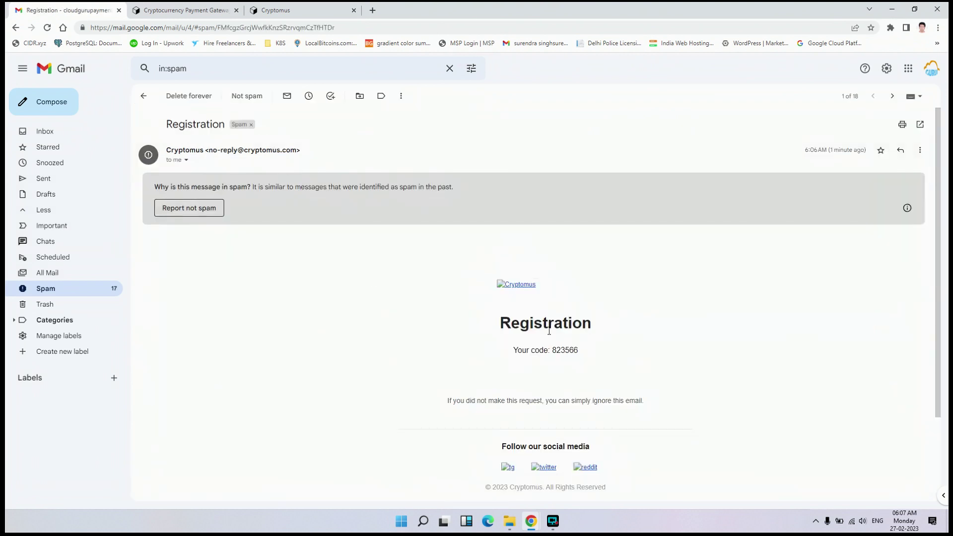
double_click(569, 349)
key("ctrl+c")
left_click(283, 10)
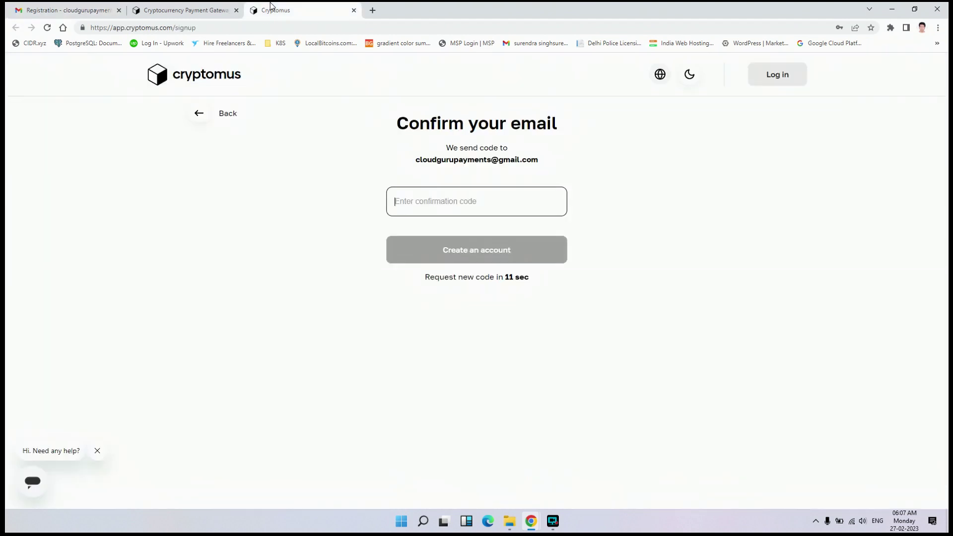
left_click(431, 195)
key("ctrl+v")
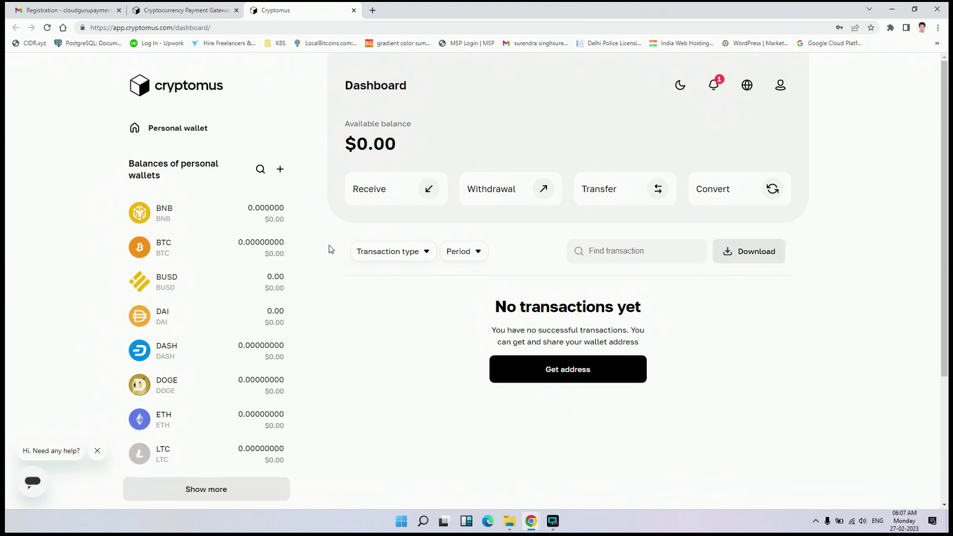
scroll(343, 298, "down", 1)
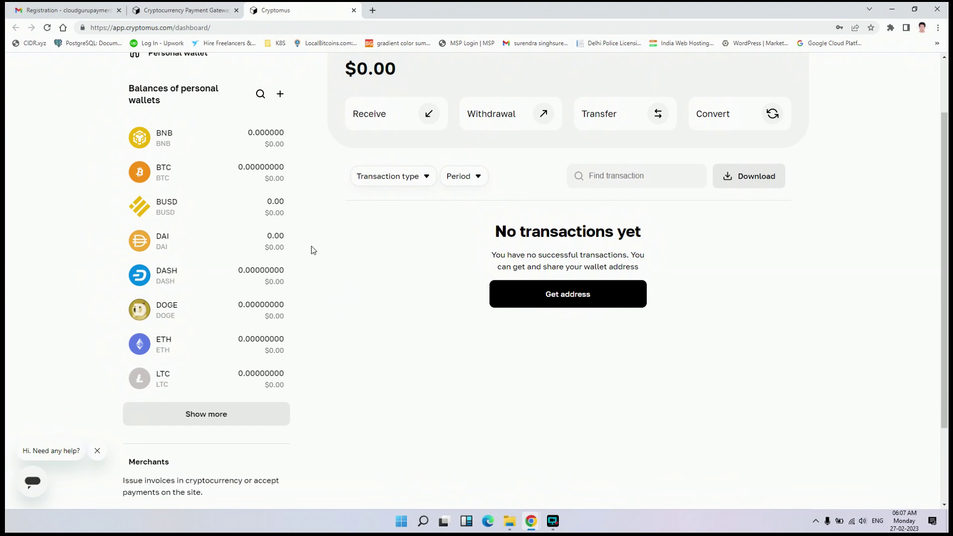
left_click(176, 6)
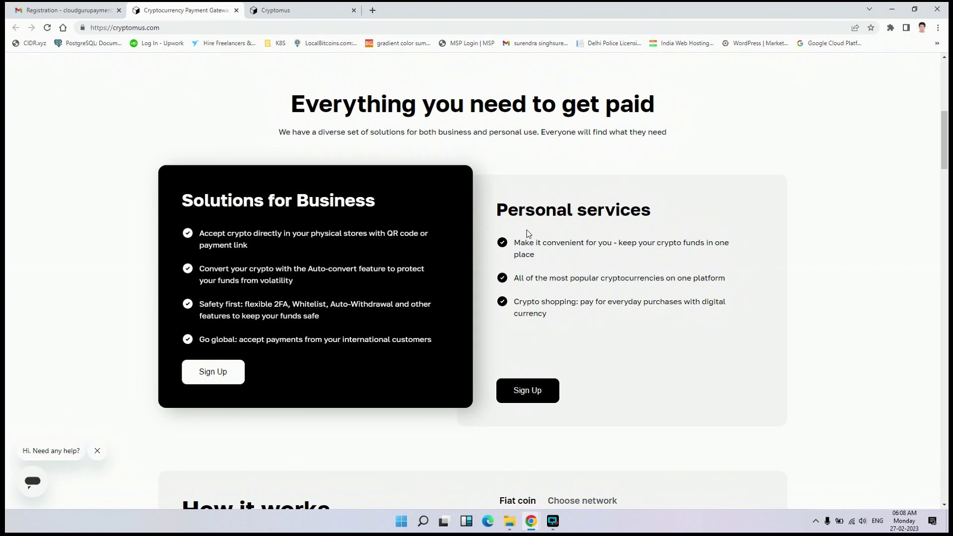
Return to the Cryptomus dashboard tab showing zero wallet balances
left_click(294, 7)
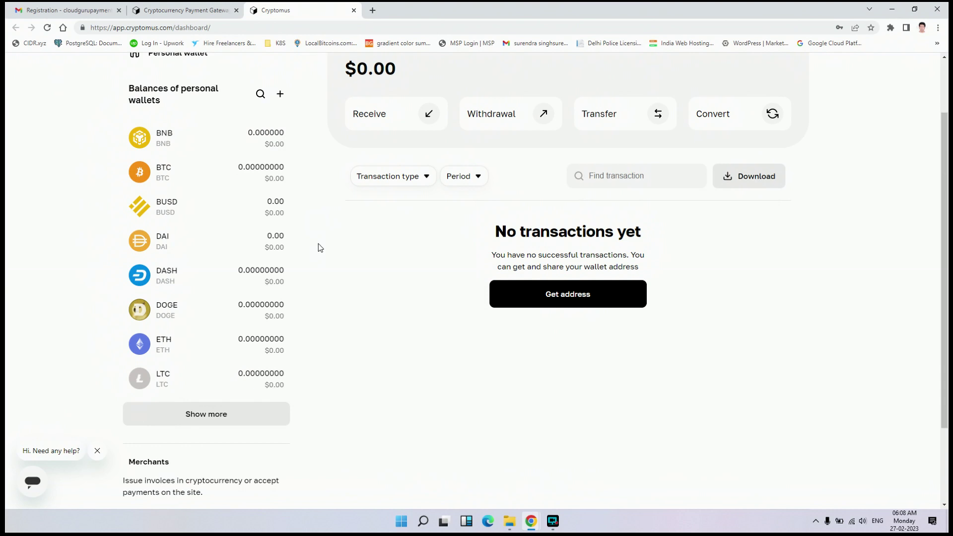
Look over the add-coin request's Blockchain, Hash and Coins or tokens fields, then close it
left_click(288, 94)
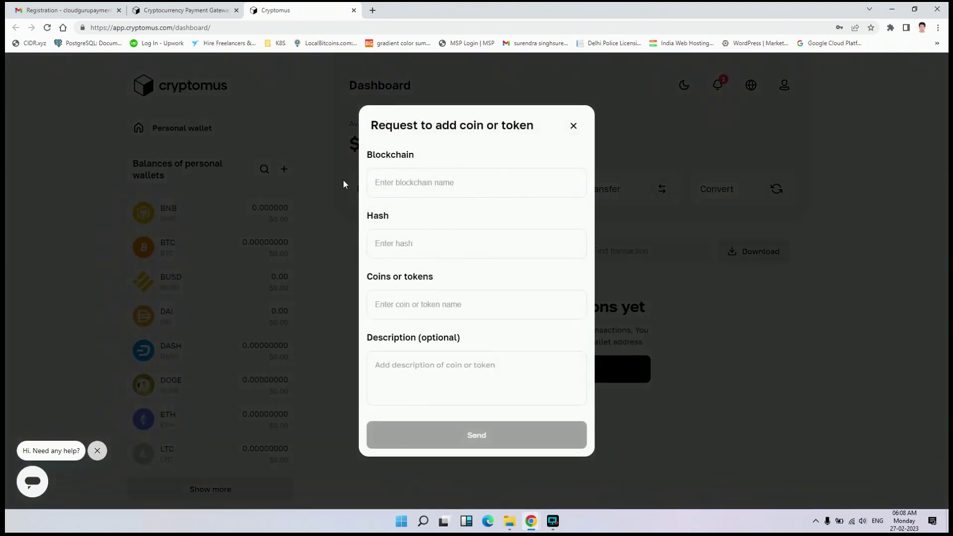
left_click(384, 186)
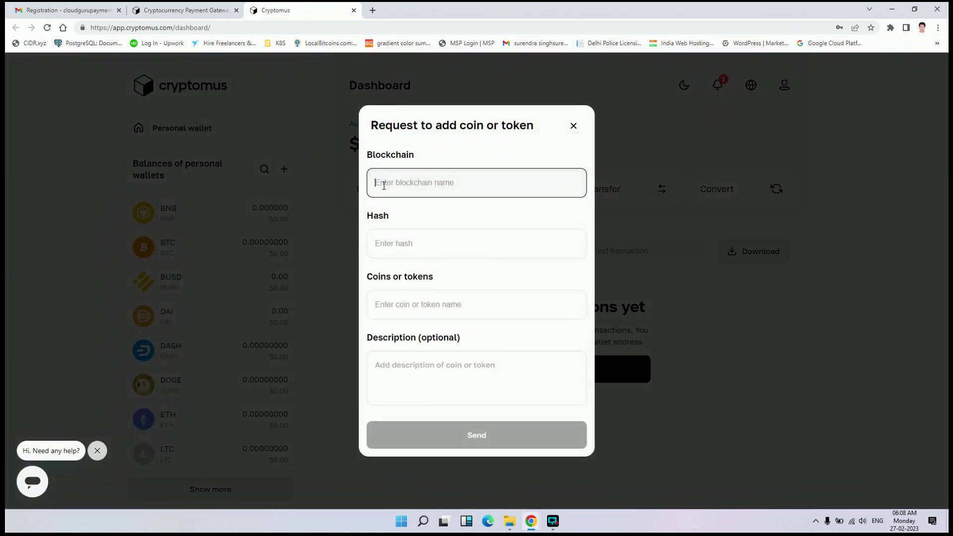
left_click(425, 239)
left_click(447, 303)
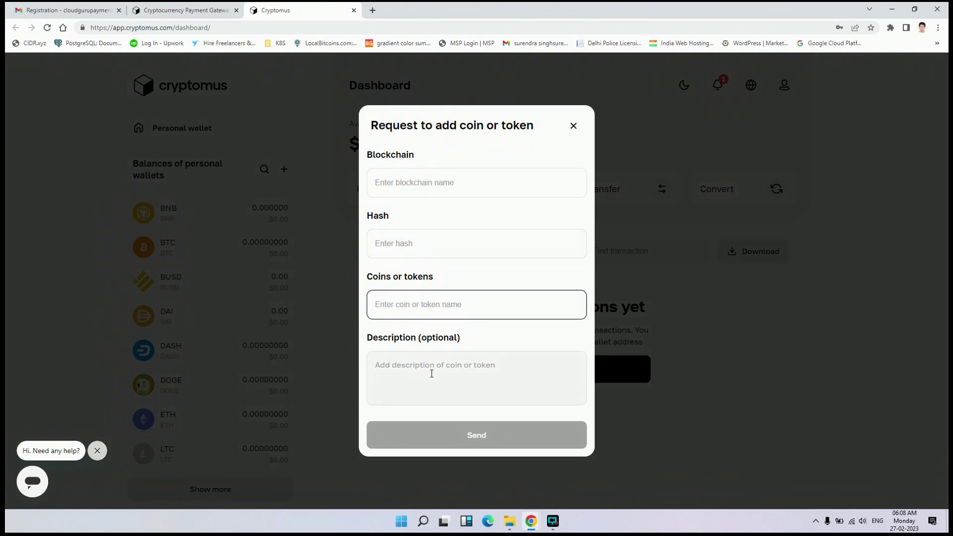
left_click(573, 127)
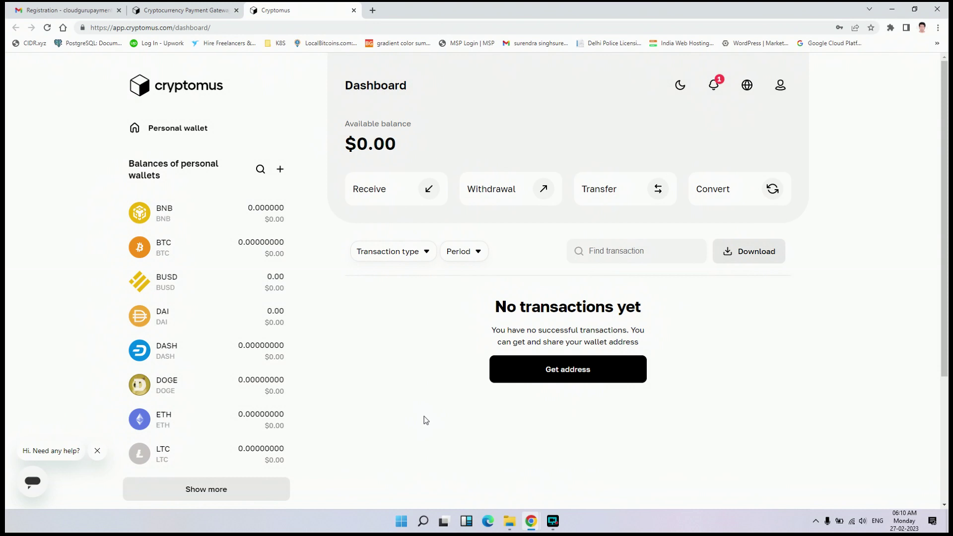
scroll(424, 420, "down", 2)
scroll(425, 418, "up", 2)
left_click(432, 202)
scroll(580, 281, "down", 1)
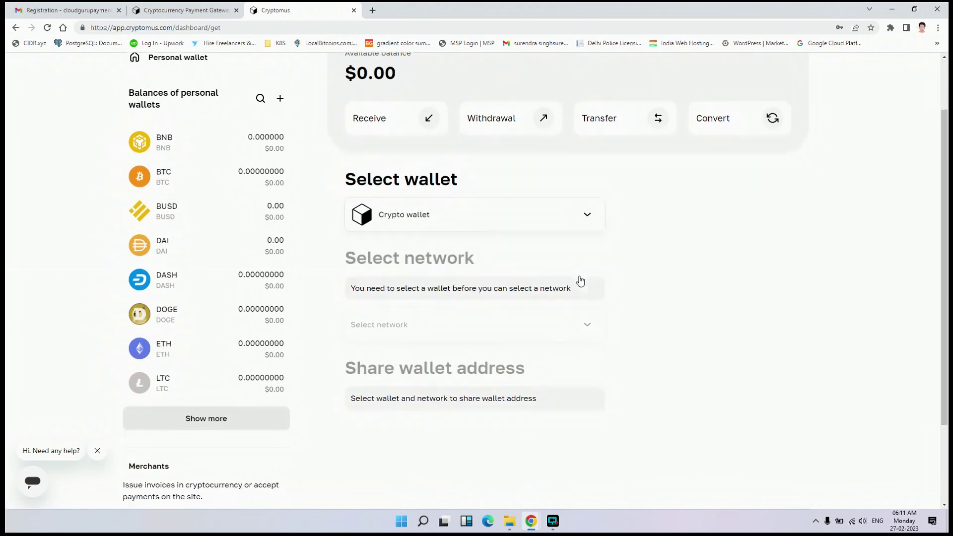
Copy the BTC wallet's receiving address on the BTC network
left_click(537, 224)
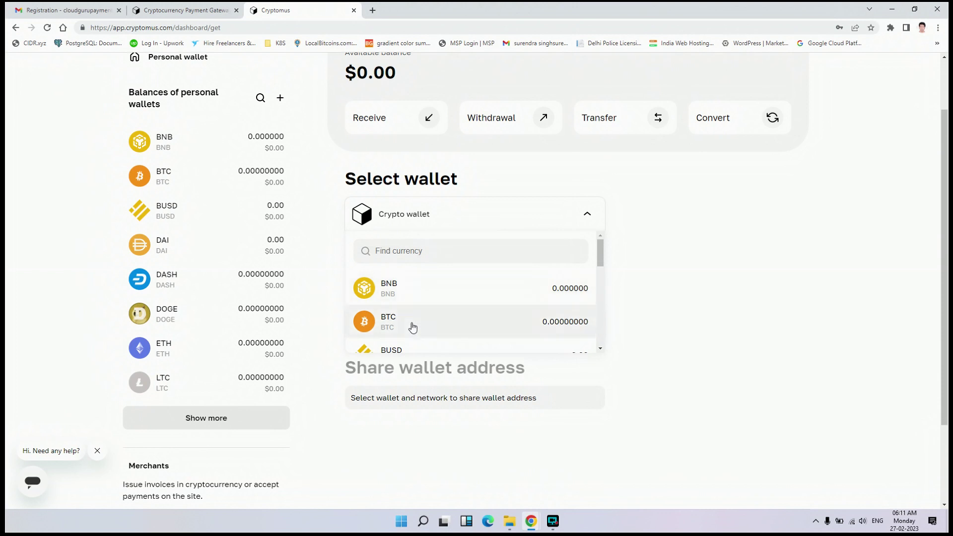
left_click(413, 328)
left_click(518, 315)
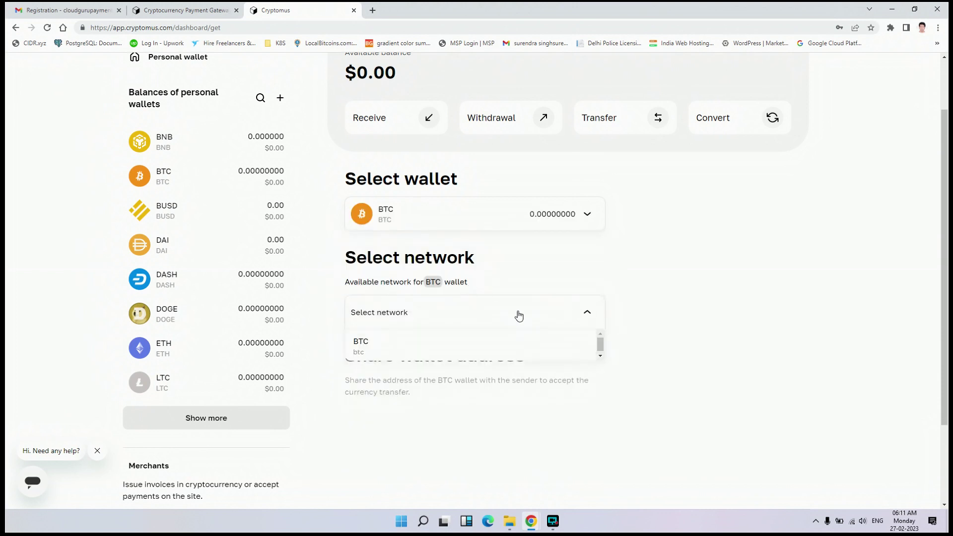
left_click(493, 340)
scroll(495, 338, "down", 1)
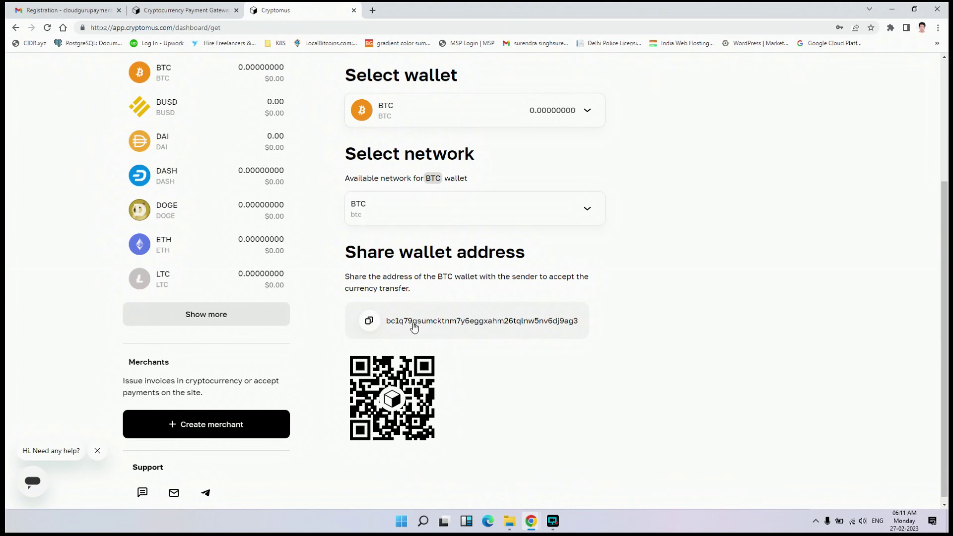
left_click(368, 320)
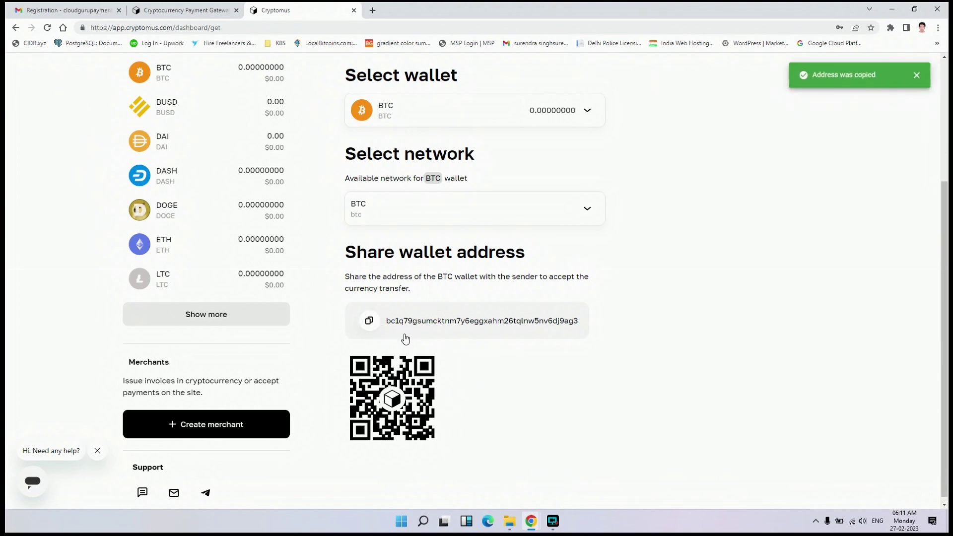
scroll(546, 377, "up", 2)
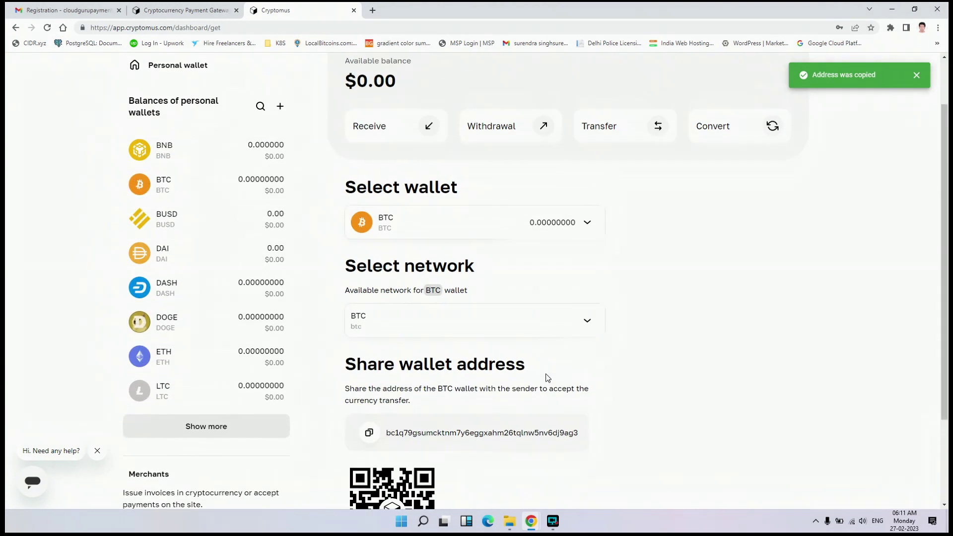
scroll(545, 376, "up", 1)
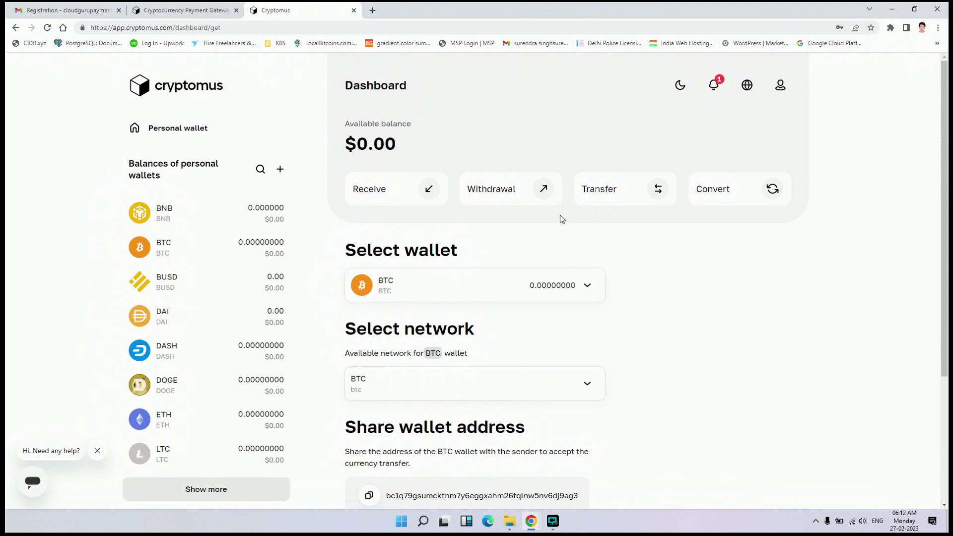
Browse Withdrawal, Transfer, Convert and Convert history, then open and cancel Create merchant
left_click(544, 193)
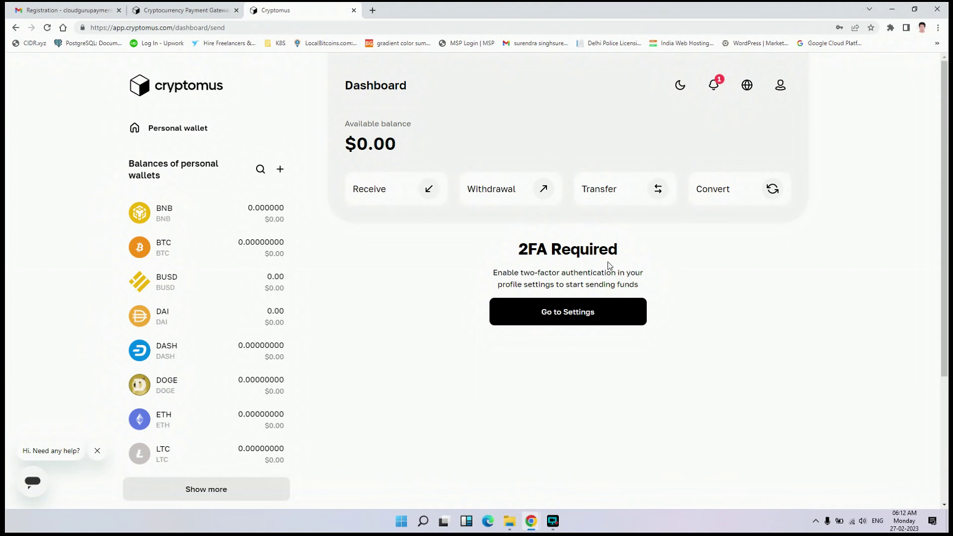
left_click(657, 192)
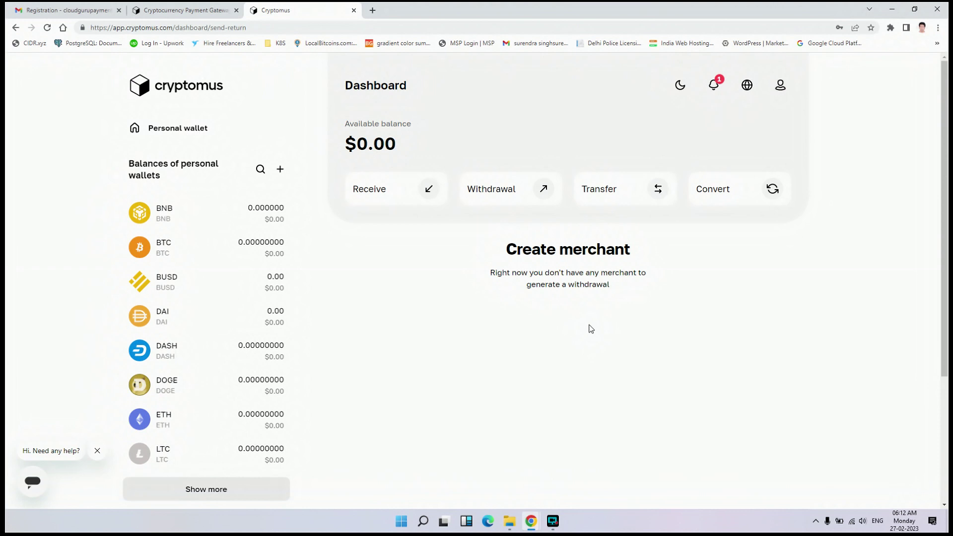
left_click(772, 191)
scroll(698, 288, "down", 2)
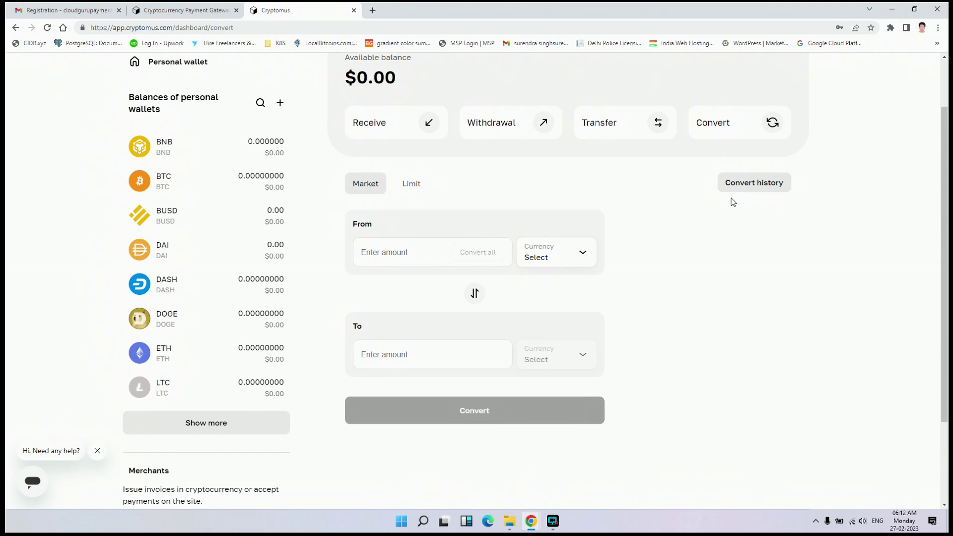
left_click(753, 182)
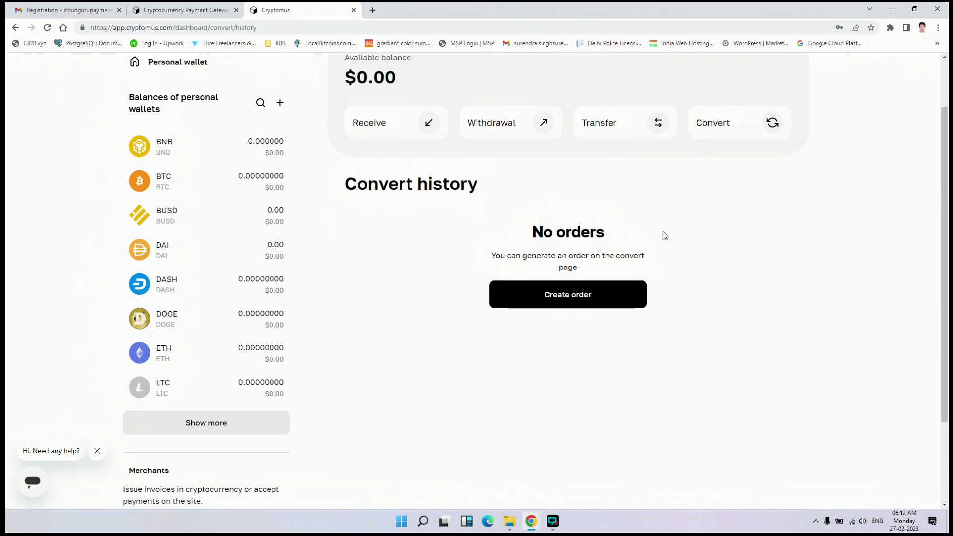
scroll(663, 235, "down", 2)
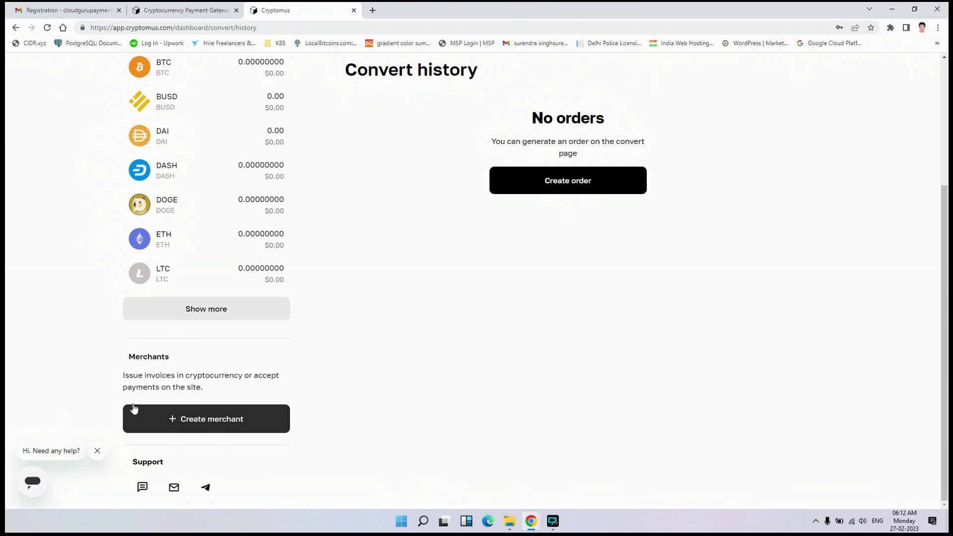
left_click(217, 419)
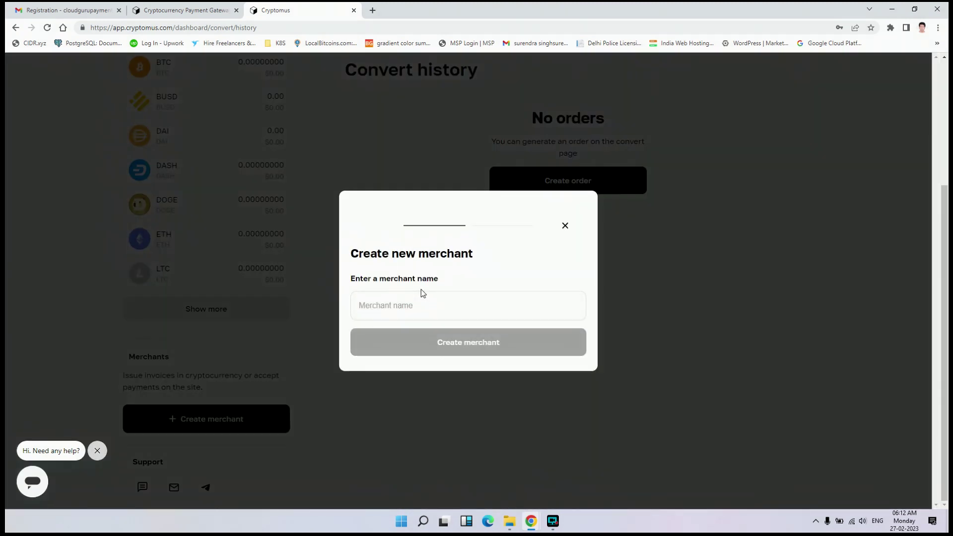
left_click(565, 227)
scroll(446, 267, "up", 3)
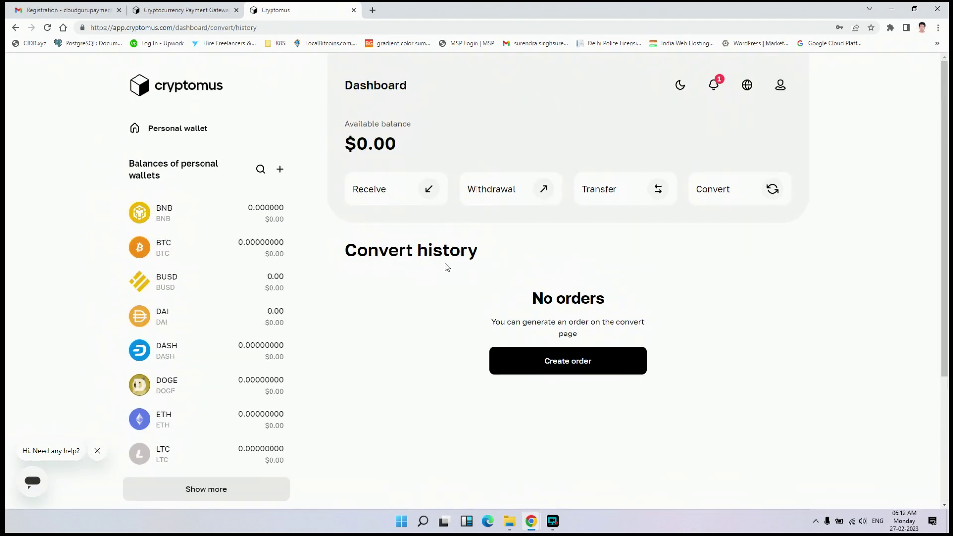
Go to Personal wallet, view and close the notifications, then log out from the profile menu
left_click(197, 128)
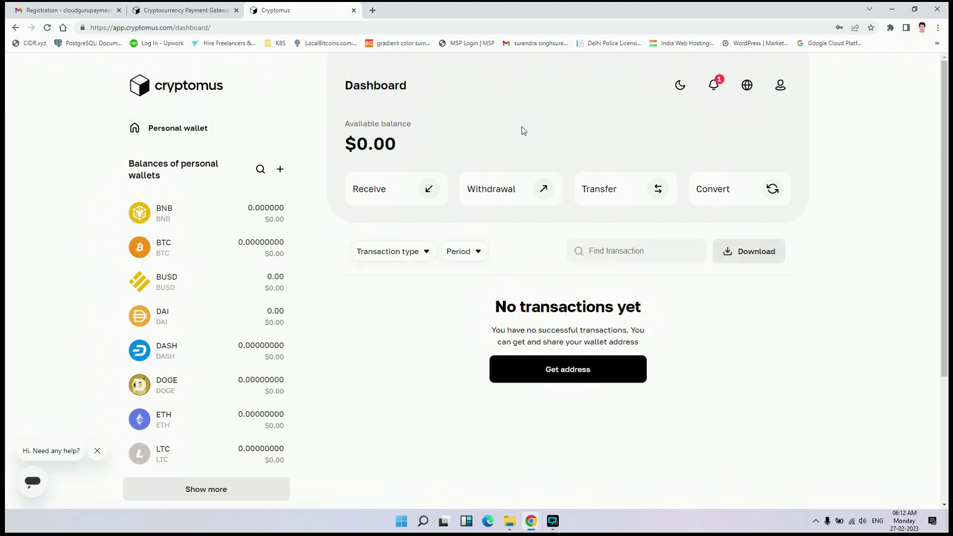
left_click(714, 88)
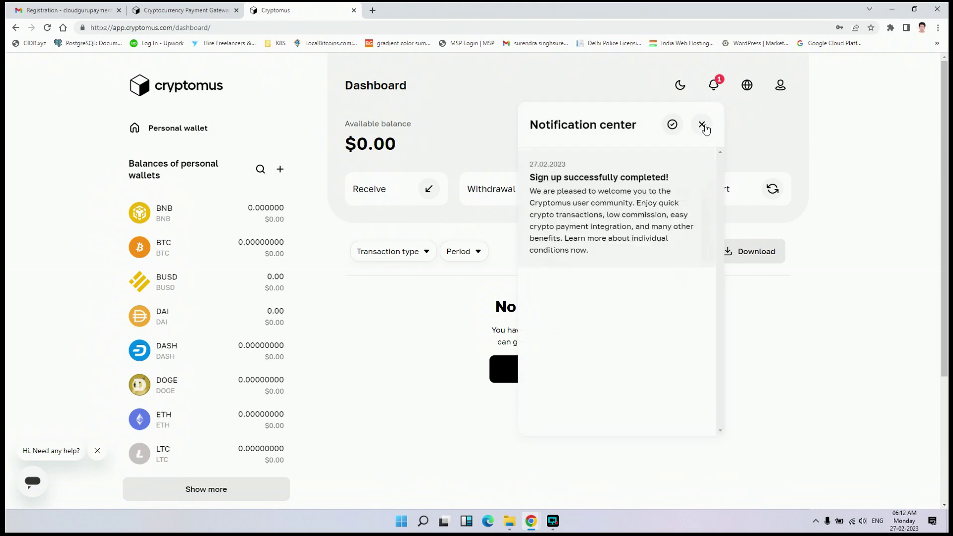
left_click(779, 132)
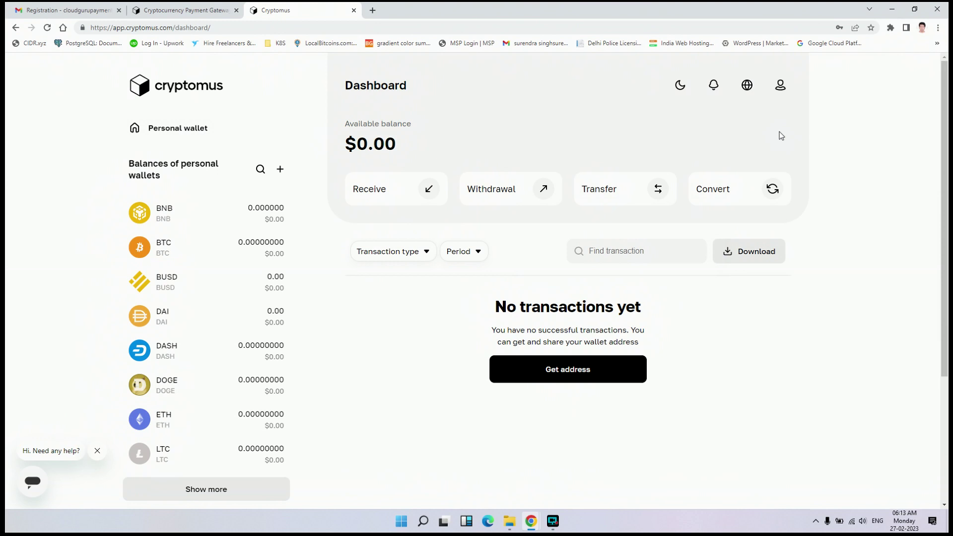
left_click(780, 86)
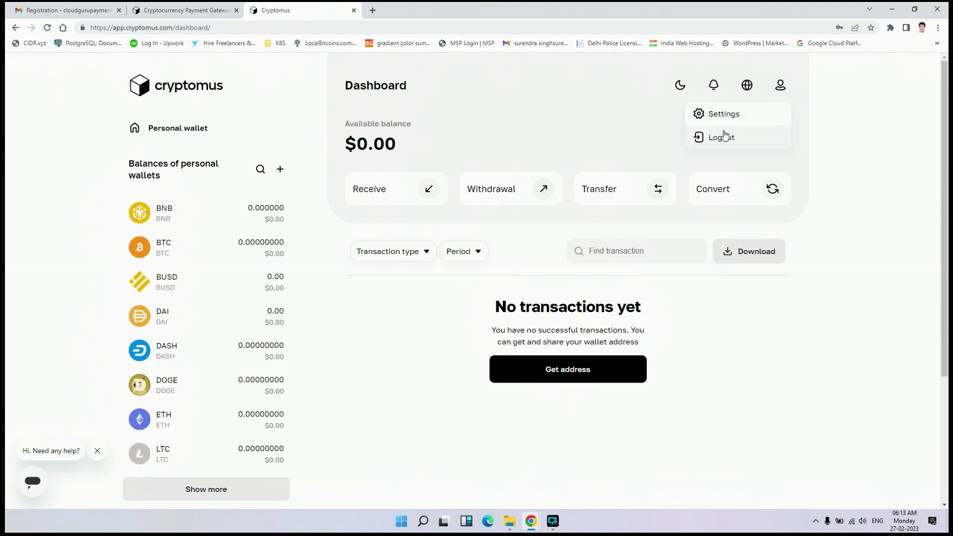
left_click(750, 141)
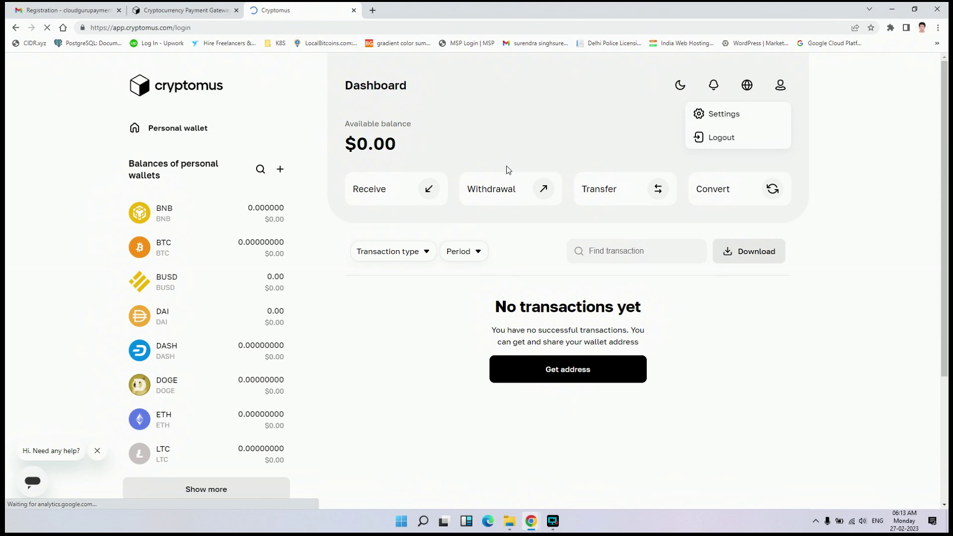